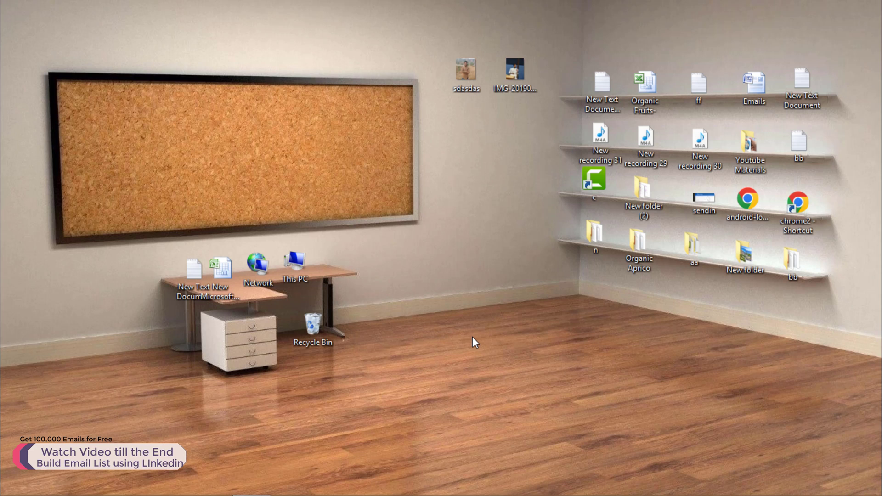
Launch Chrome with the Person 1 profile and go to google.com.
mouse_move(234, 456)
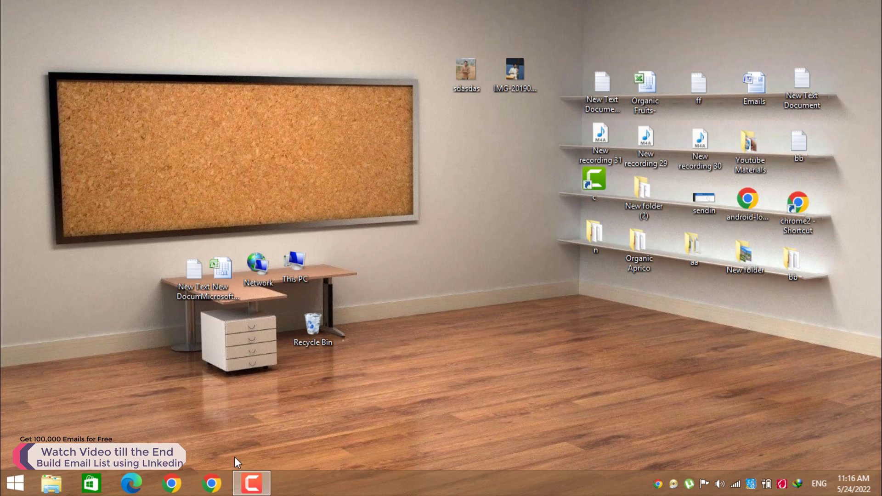
click(212, 482)
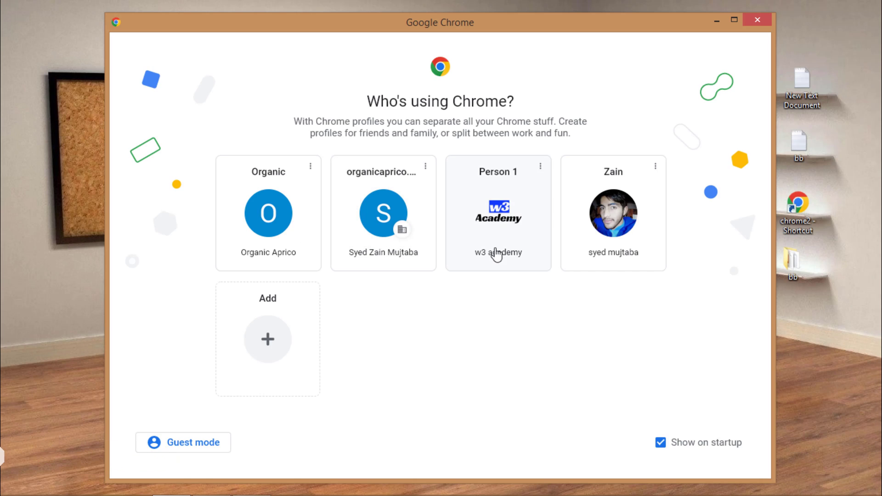
click(441, 255)
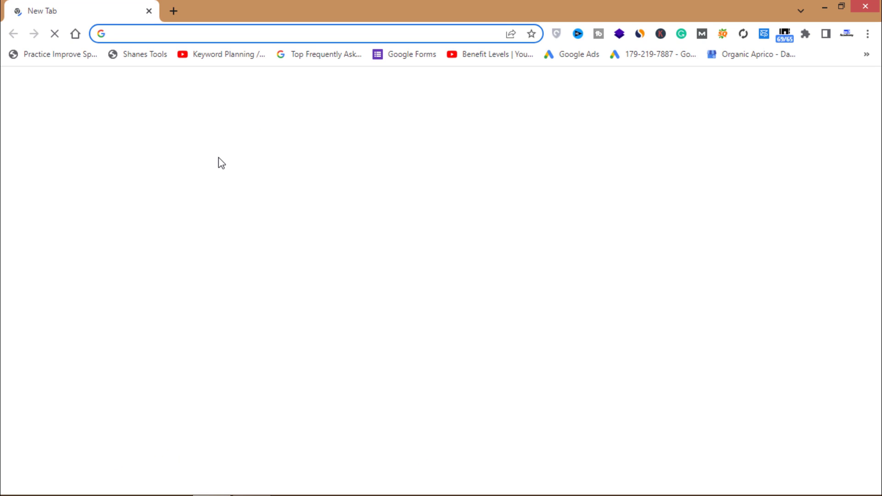
text(google)
key(Return)
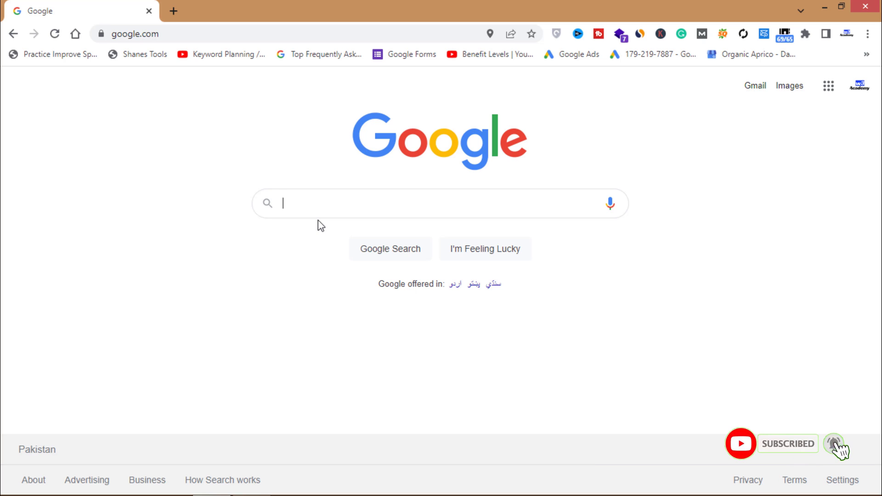
text(site)
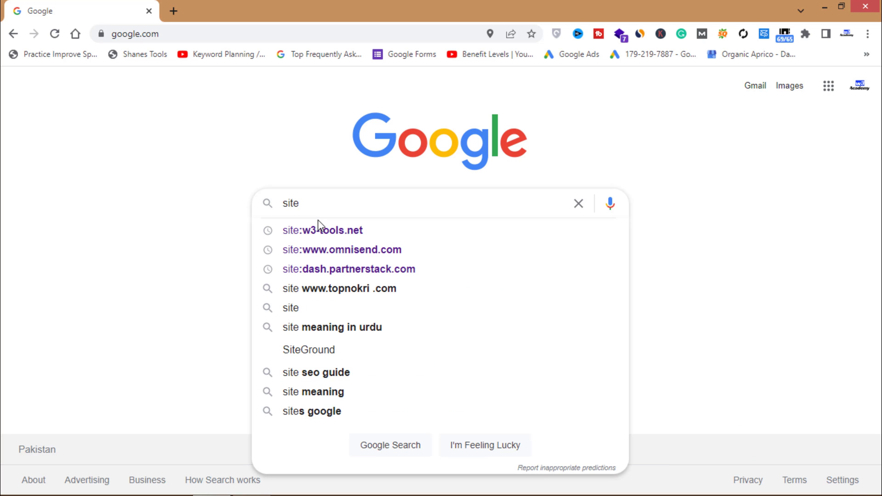
text(:link)
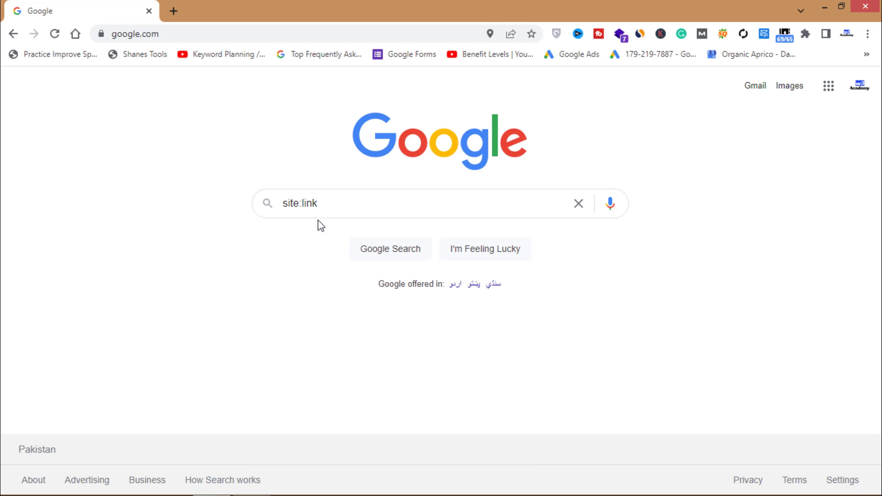
text(edin.com)
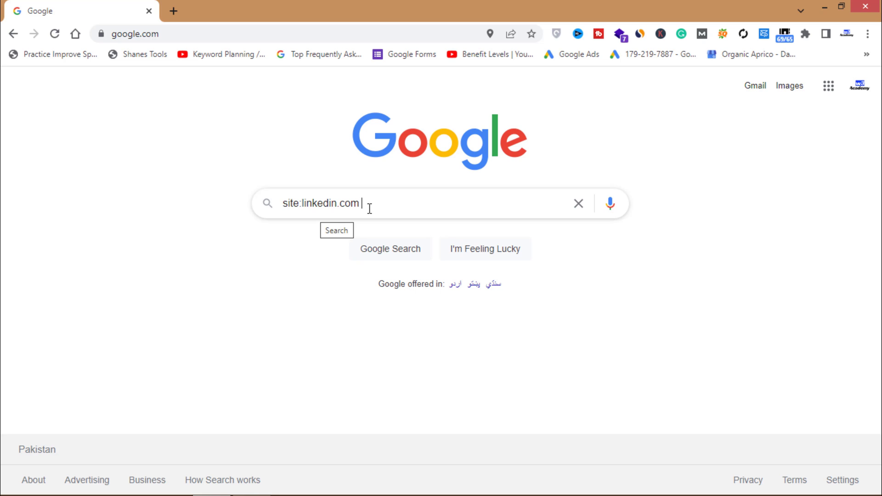
text("email marketing)
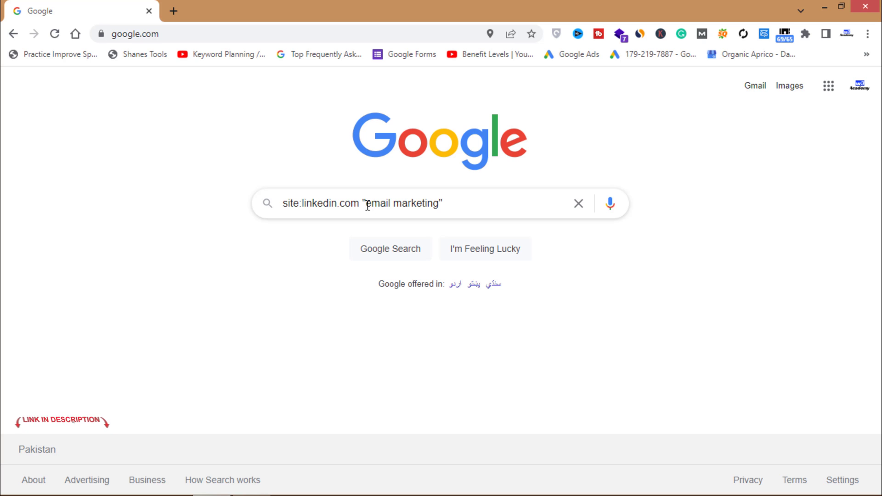
text(" ")
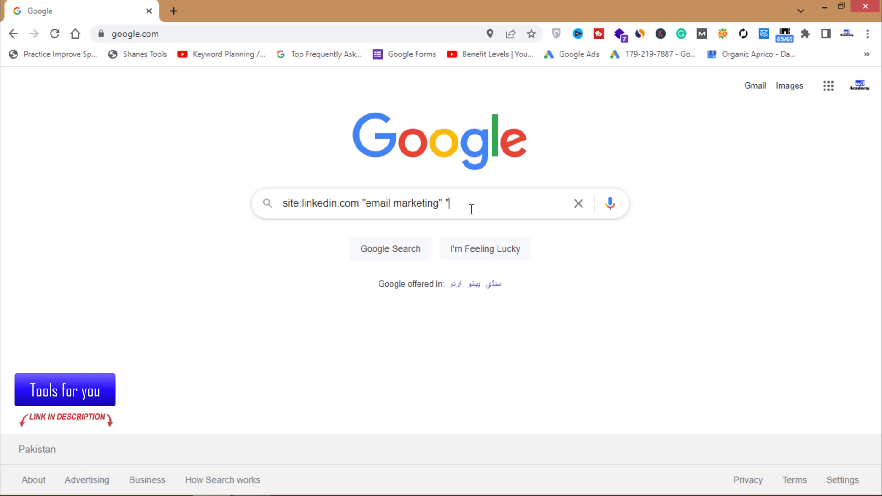
text(Pakistan)
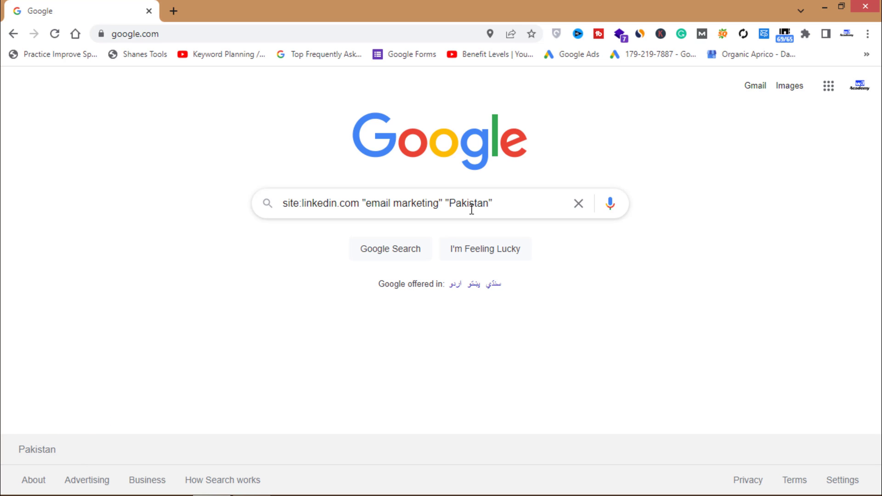
text(" "@gmail.com)
key(Return)
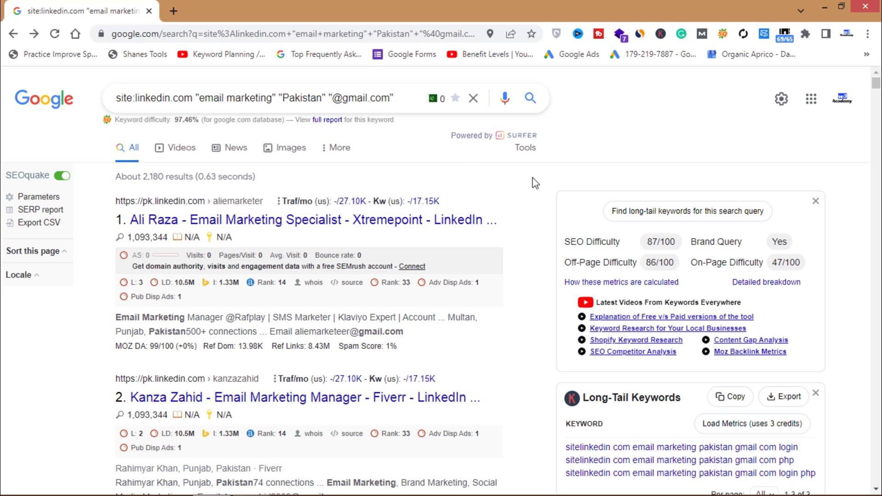
Save Google search preferences with 100 results per page and return to the results.
click(781, 99)
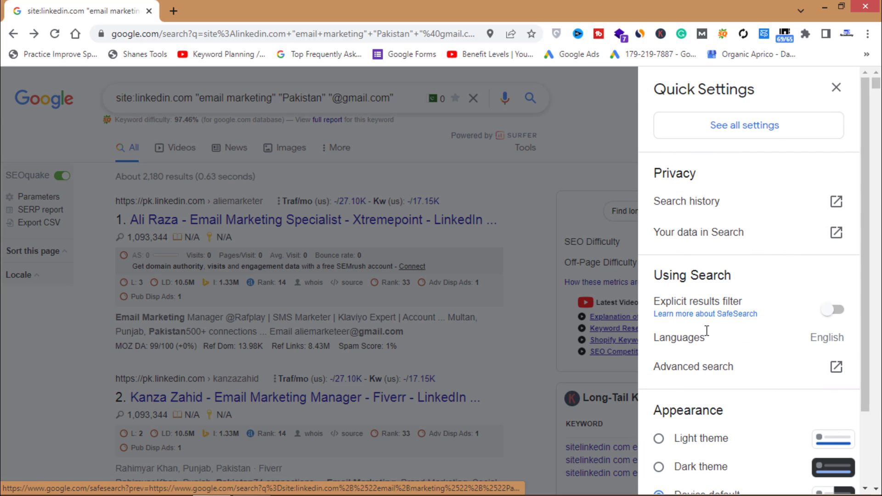
click(733, 126)
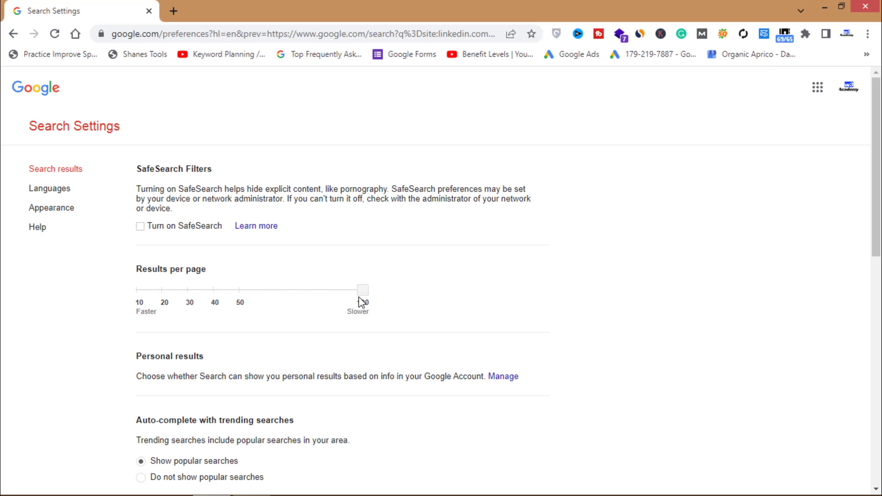
drag(875, 165, 875, 390)
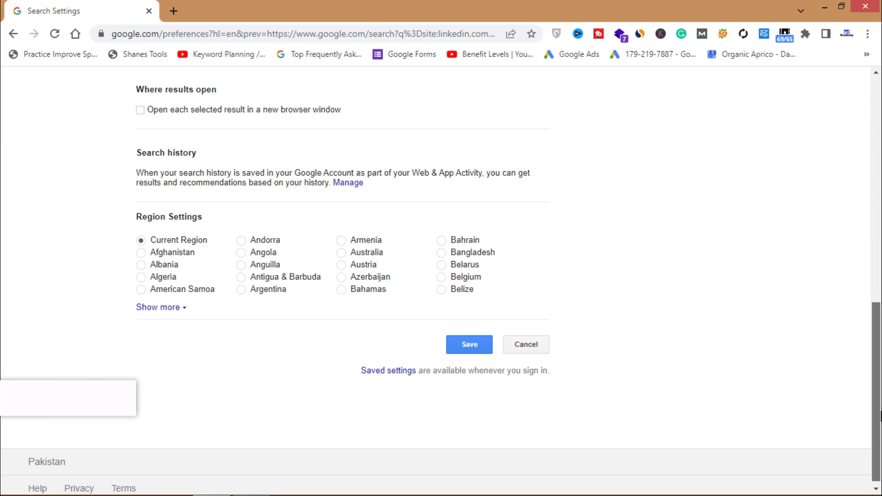
click(468, 344)
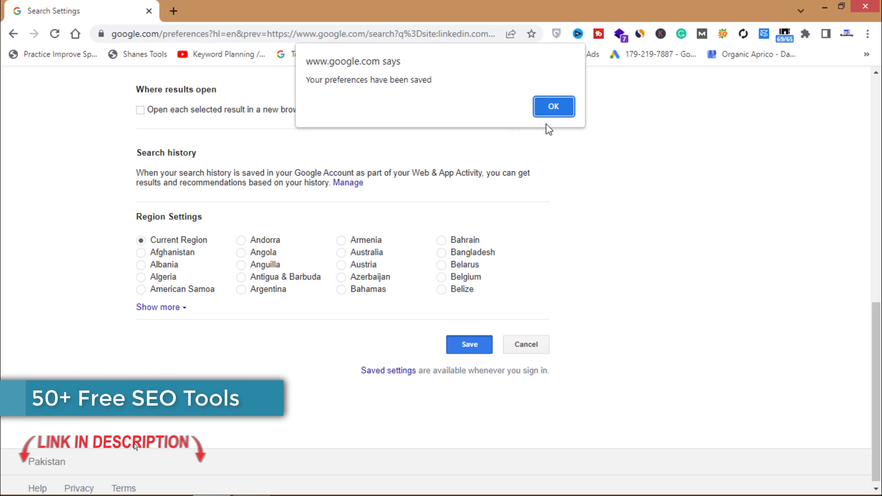
key(Return)
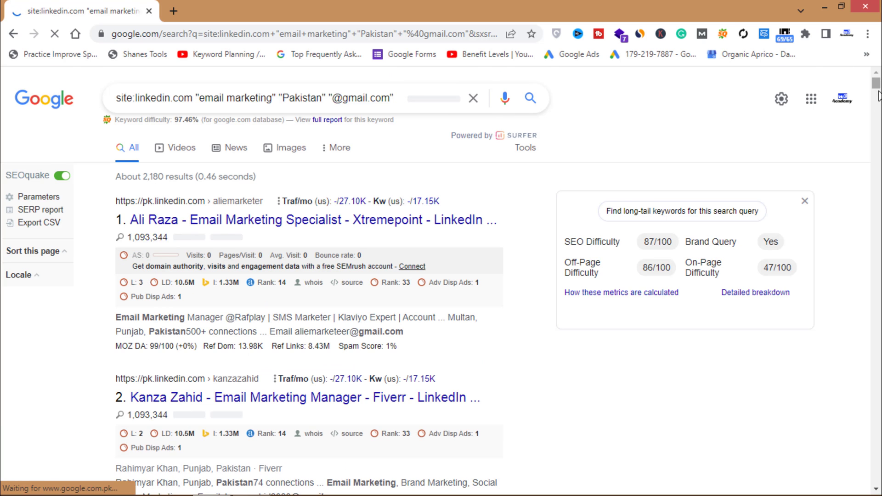
drag(876, 86, 877, 101)
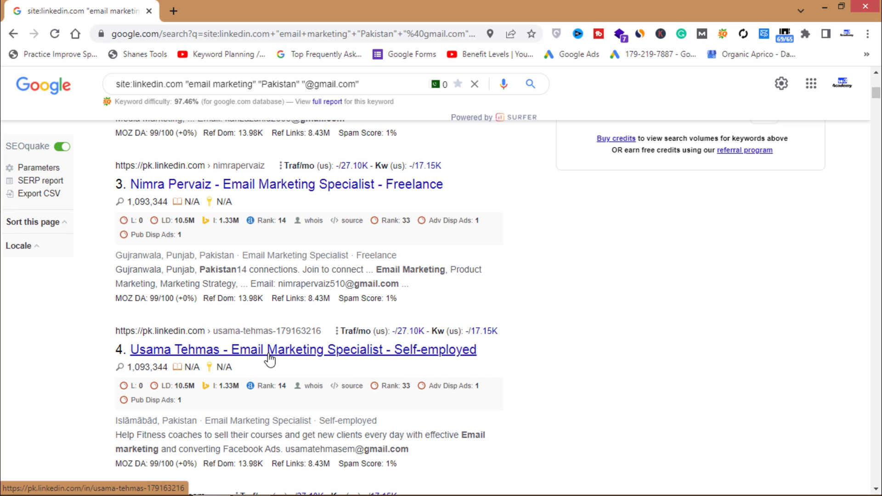
scroll(879, 89, up, 8)
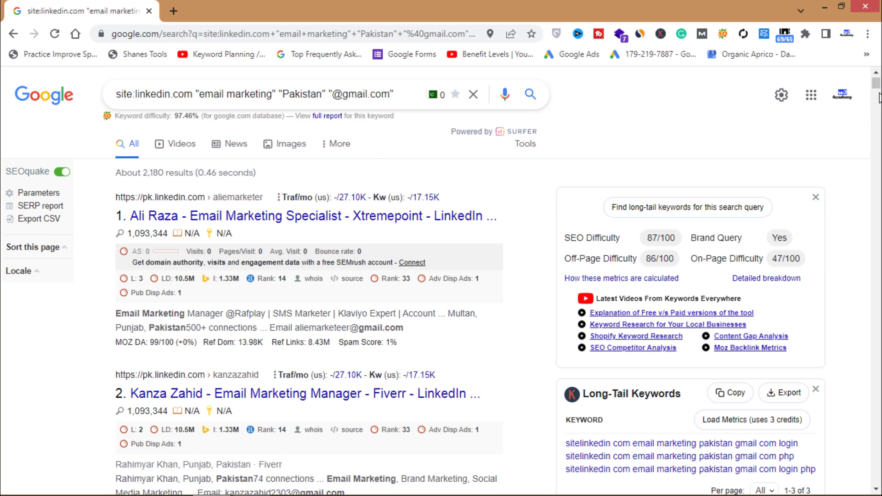
scroll(877, 98, down, 12)
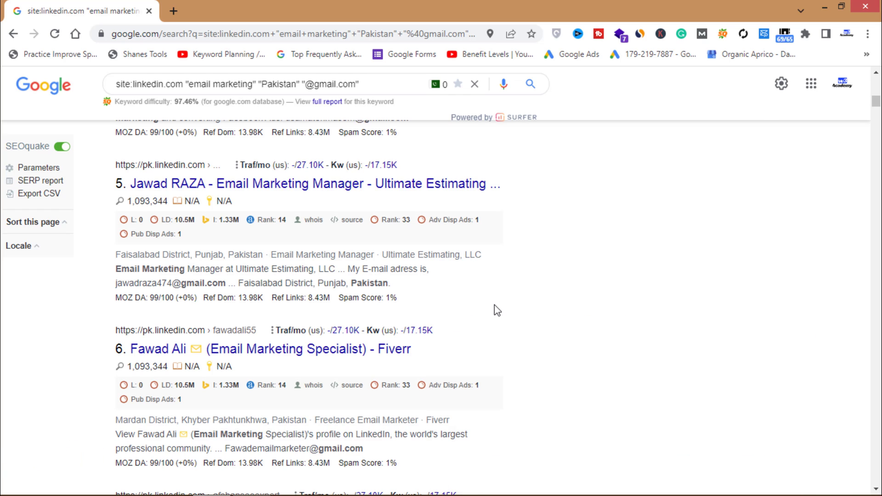
mouse_move(496, 310)
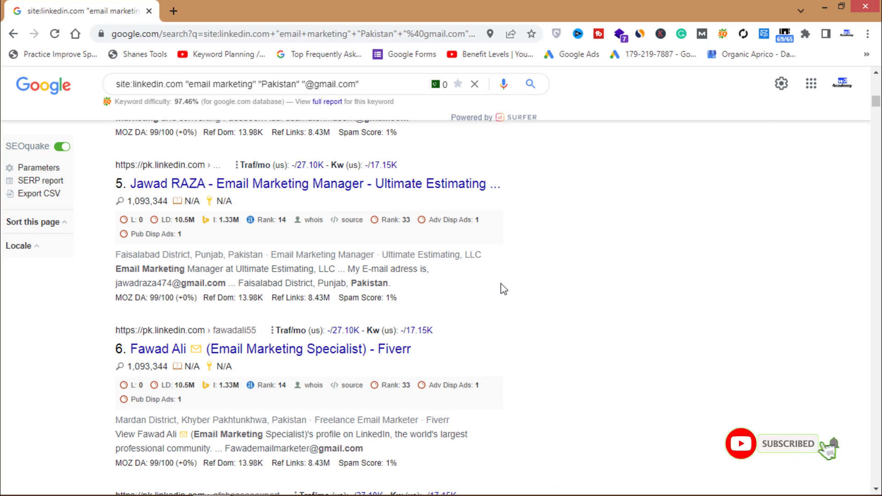
drag(876, 105, 876, 81)
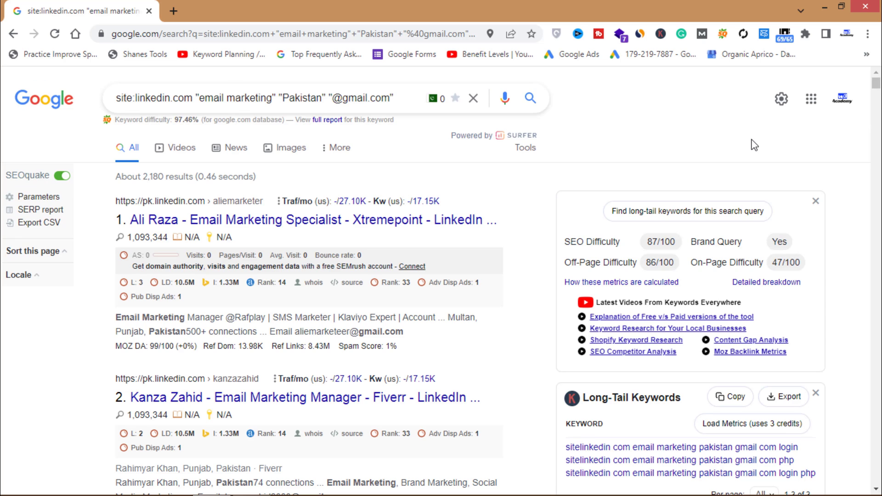
Open Email Exporter and scroll through the 70 email addresses it found.
click(786, 39)
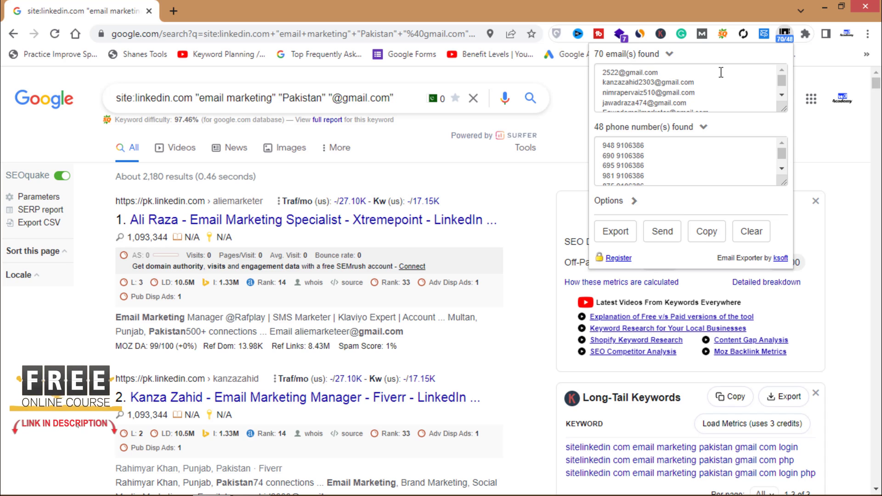
click(781, 95)
scroll(780, 96, down, 5)
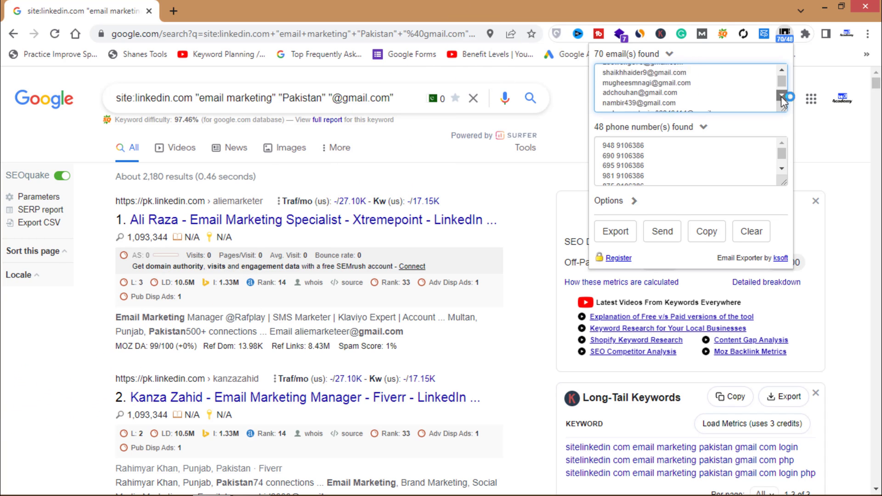
scroll(780, 96, down, 5)
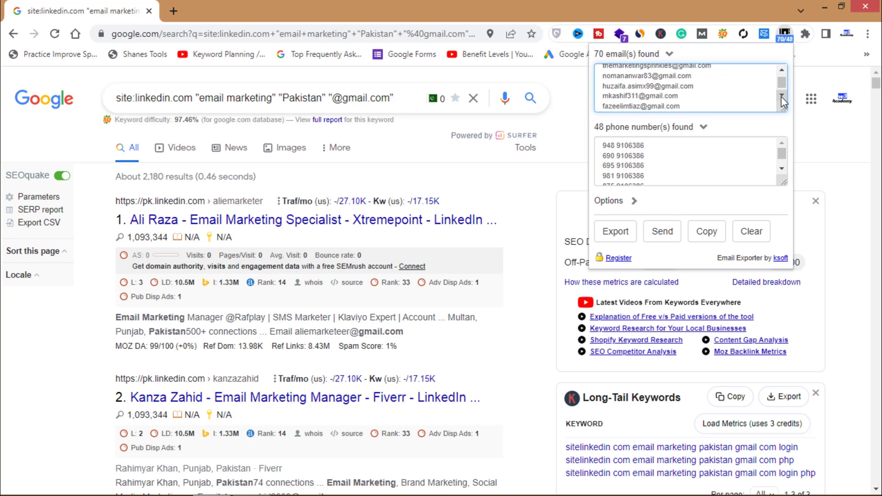
scroll(781, 96, down, 3)
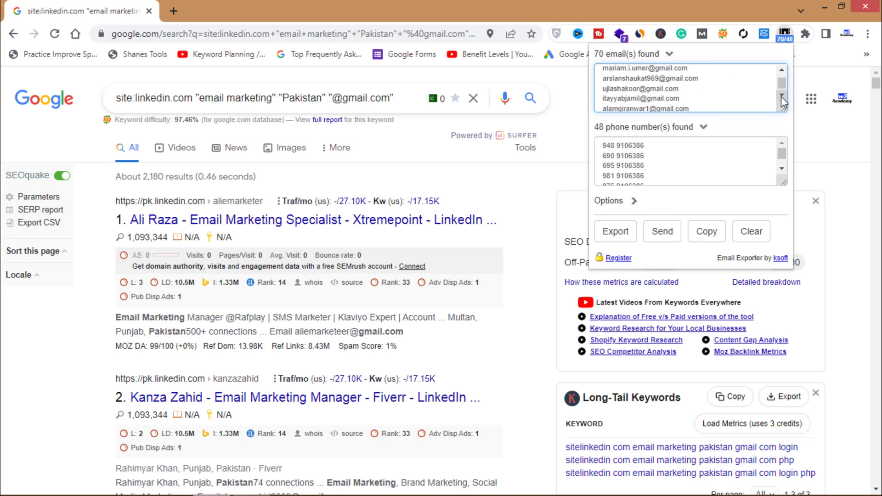
scroll(780, 97, down, 5)
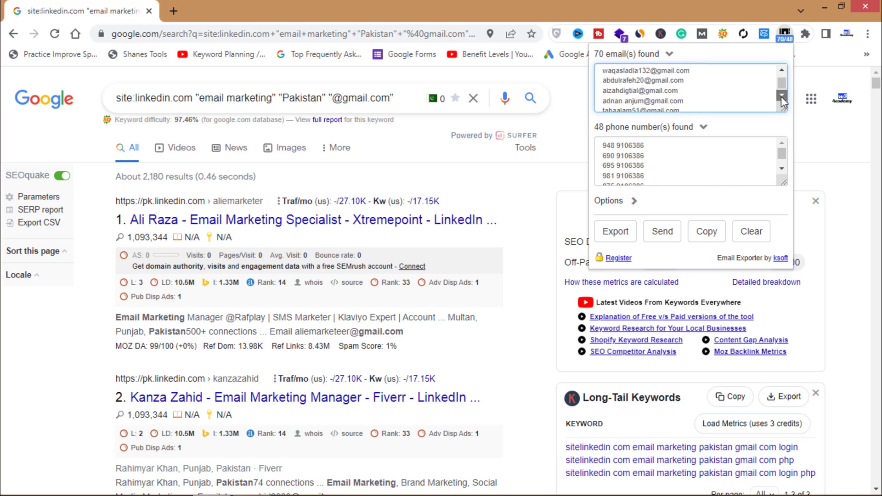
Select and copy all found email addresses, then minimize Chrome.
click(725, 97)
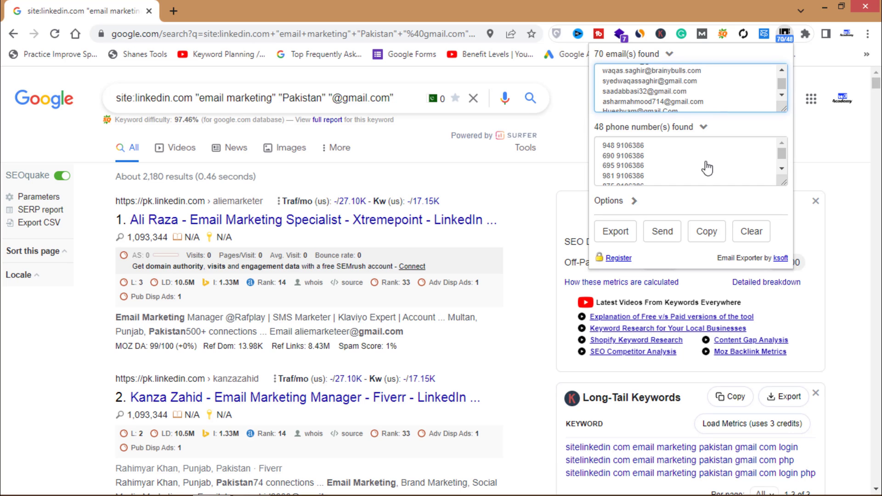
key(ctrl+a)
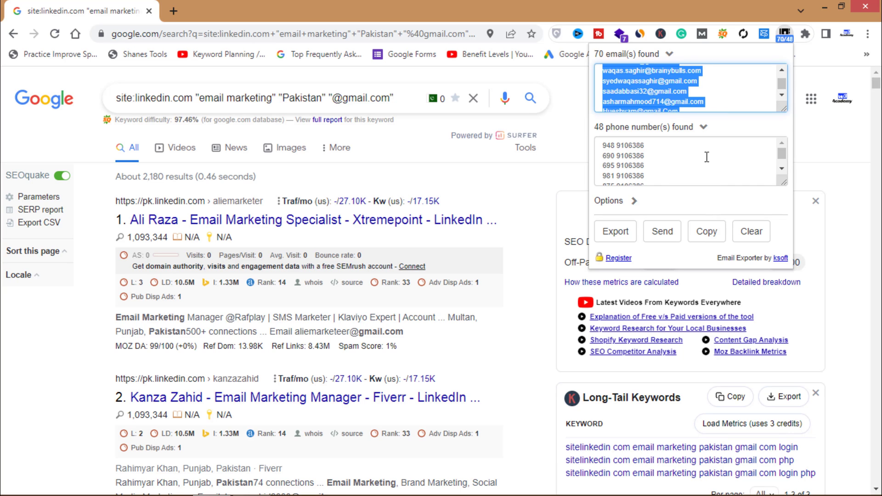
click(824, 6)
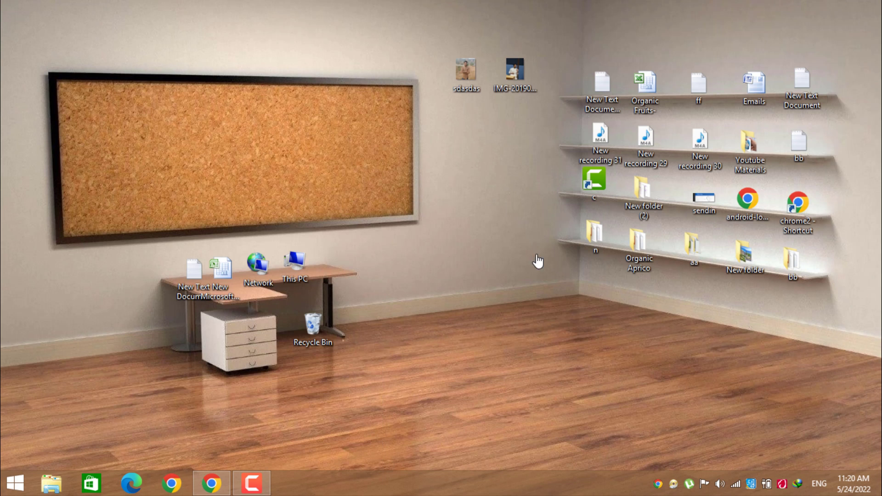
Create a new blank text document on the desktop.
right_click(389, 135)
mouse_move(374, 144)
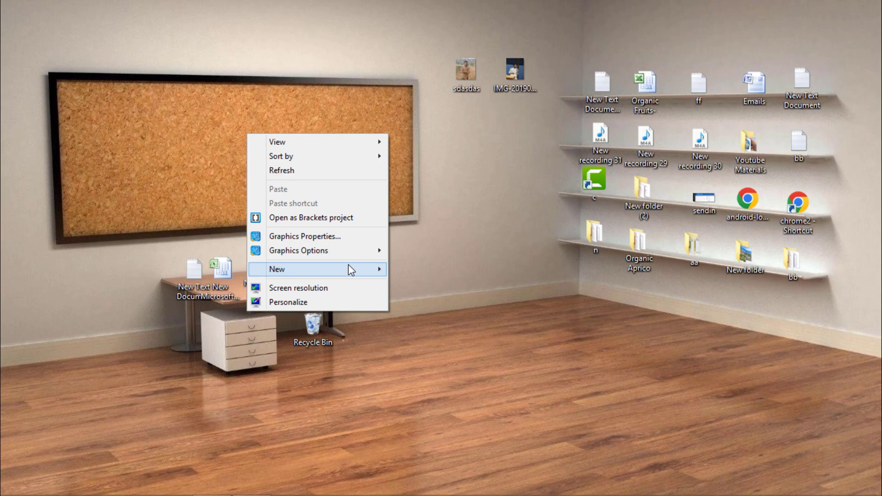
mouse_move(349, 269)
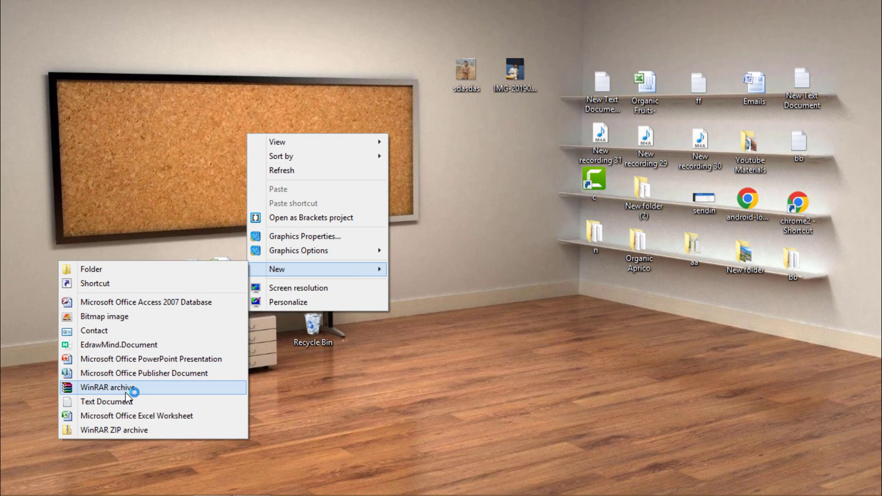
click(143, 400)
Paste the copied emails into New Text Document (4), then return to Chrome.
double_click(397, 141)
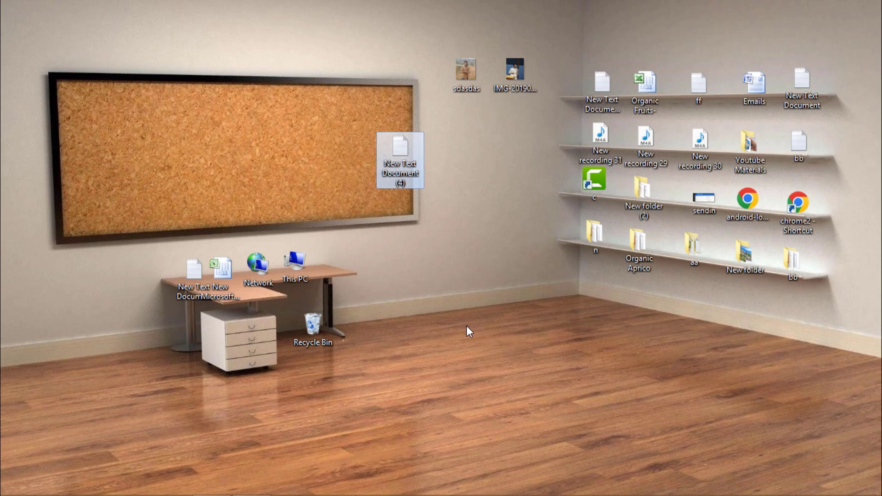
key(ctrl+v)
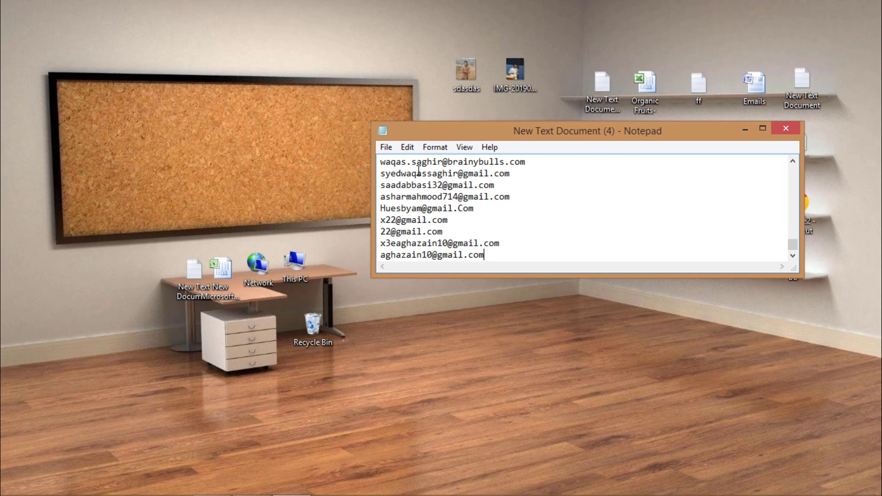
drag(796, 248, 791, 170)
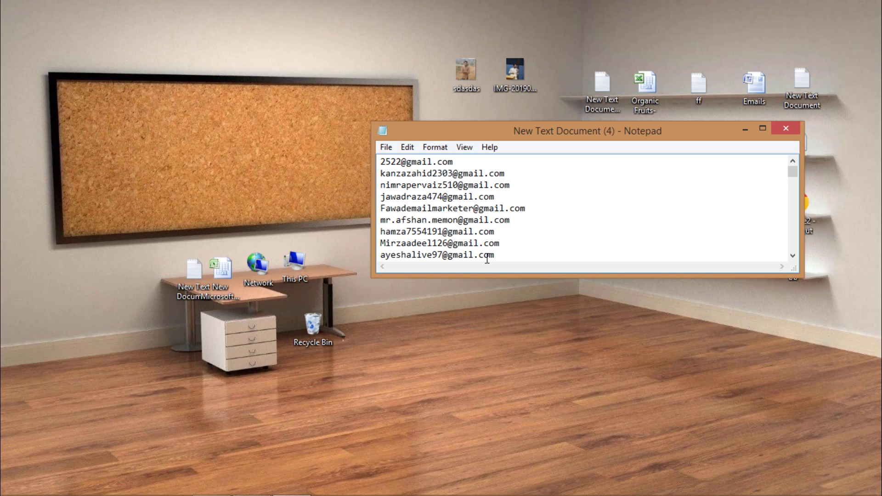
click(211, 483)
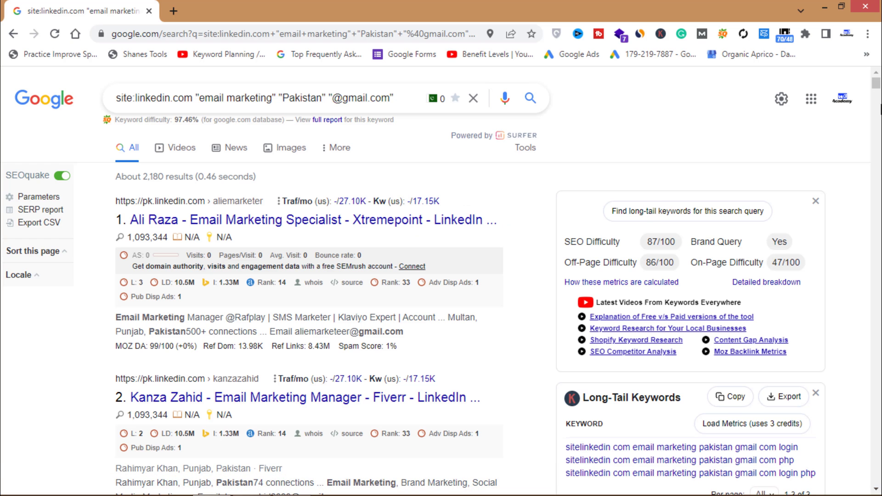
Go to page 2 of the LinkedIn email-marketing search results.
drag(876, 87, 878, 491)
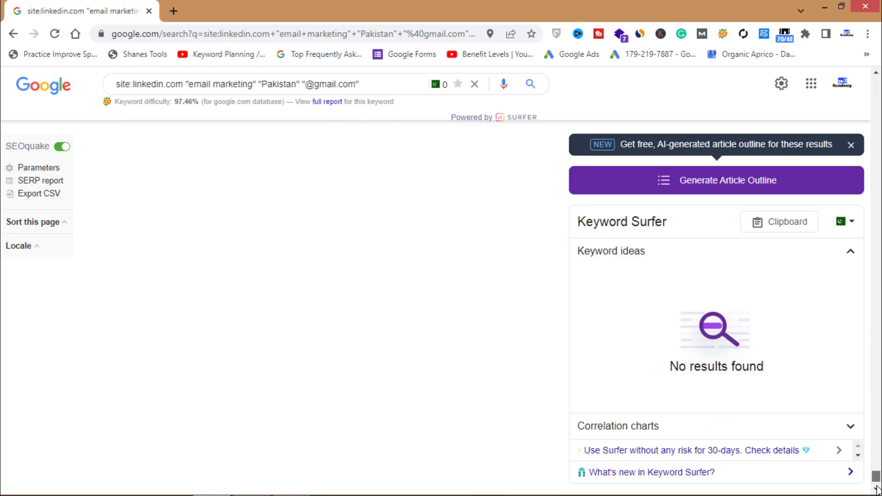
scroll(639, 442, up, 5)
click(308, 362)
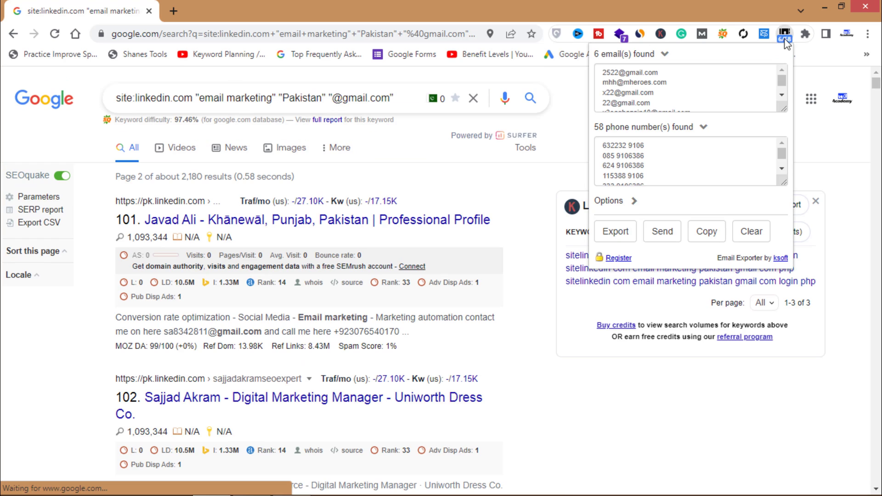
Check the 6 emails Email Exporter found on page 2, then close it.
click(784, 34)
click(783, 93)
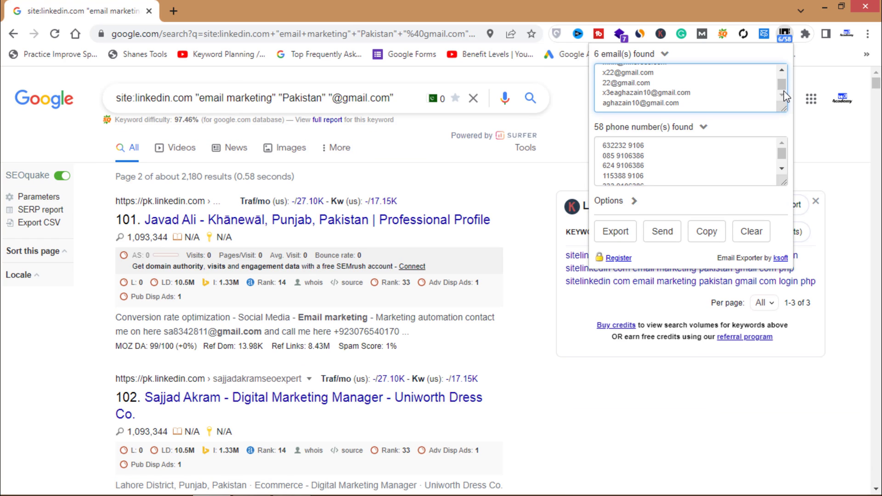
scroll(782, 88, up, 3)
scroll(781, 87, down, 2)
scroll(782, 78, up, 2)
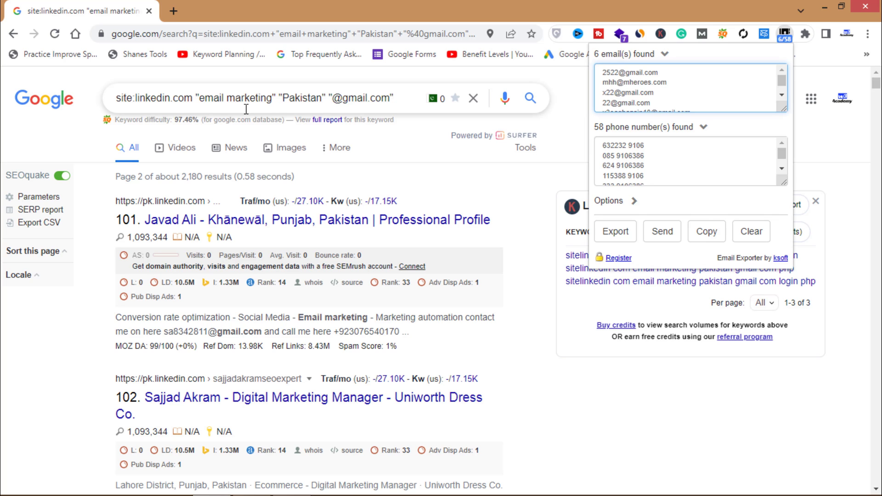
click(273, 98)
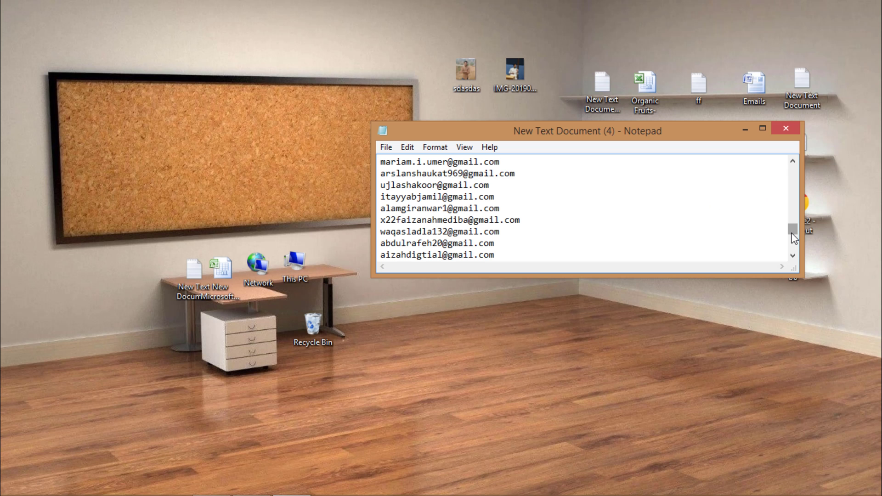
Bring New Text Document (4) forward and scroll through the pasted Gmail list.
drag(794, 237, 793, 150)
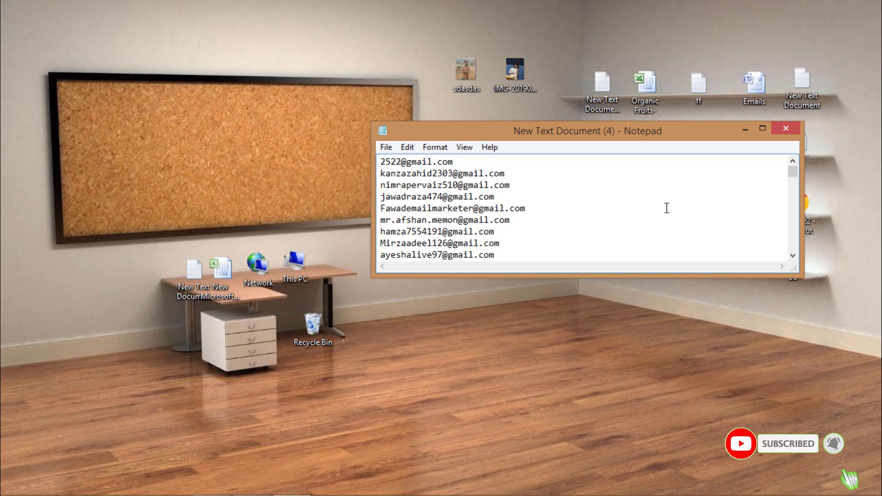
click(505, 175)
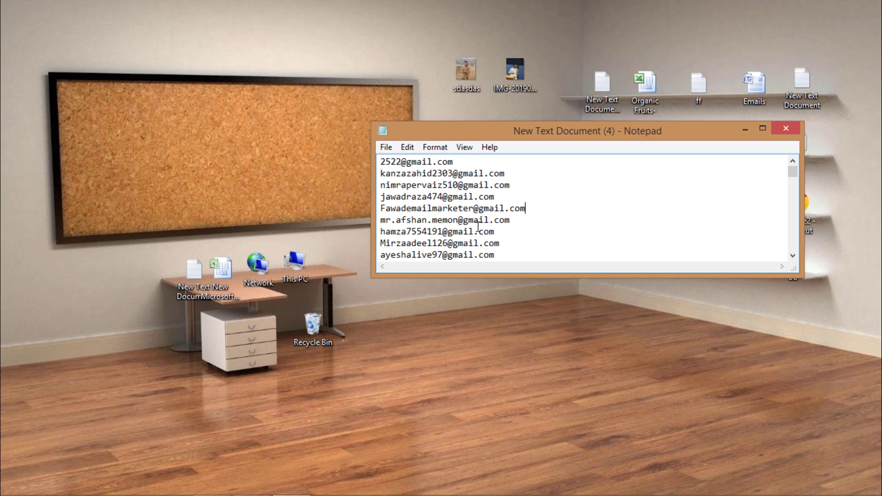
drag(793, 178, 793, 173)
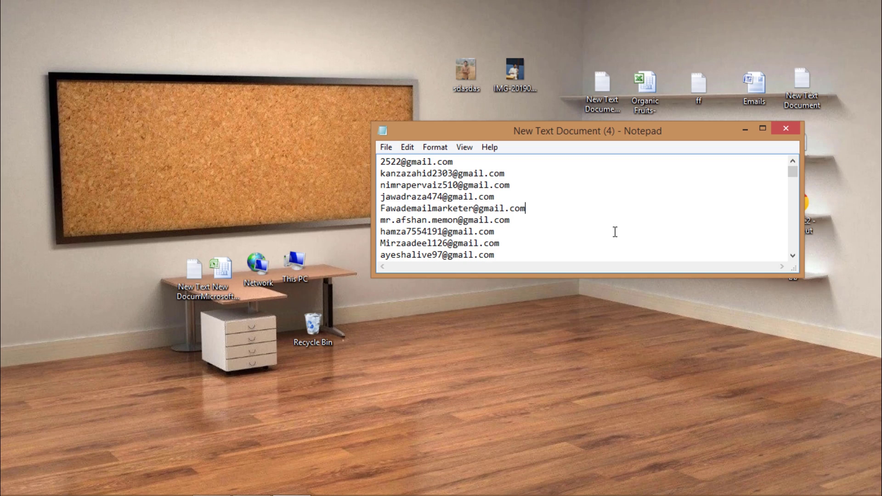